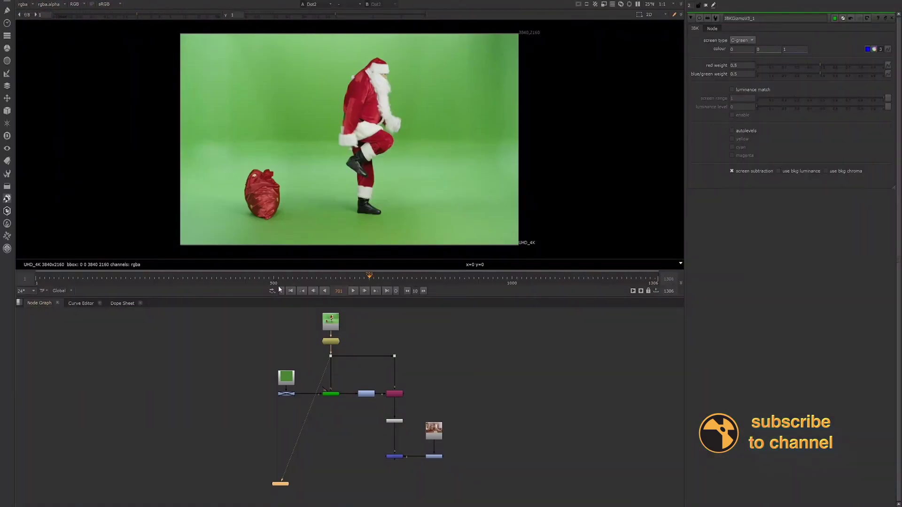
Step: Examine the edge of Santa's red sleeve against the green screen in the source plate up close
scroll(333, 115, "up", 3)
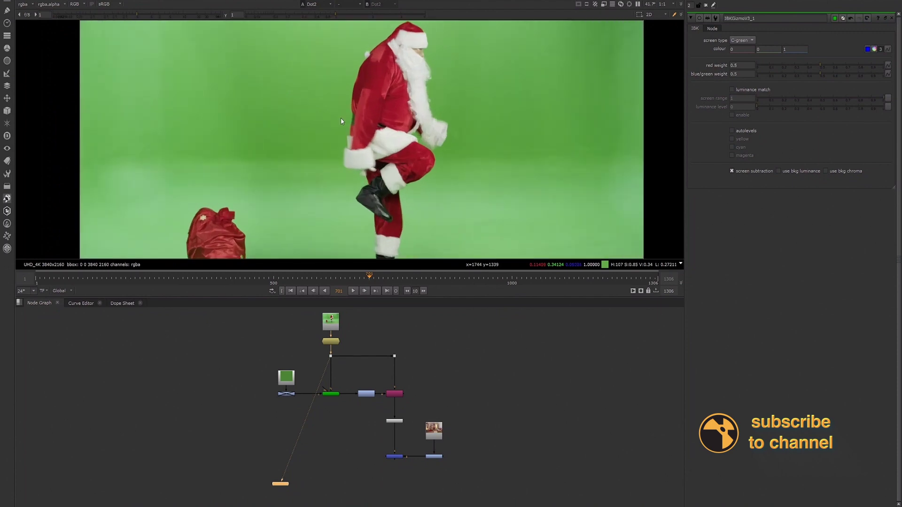
scroll(352, 101, "up", 5)
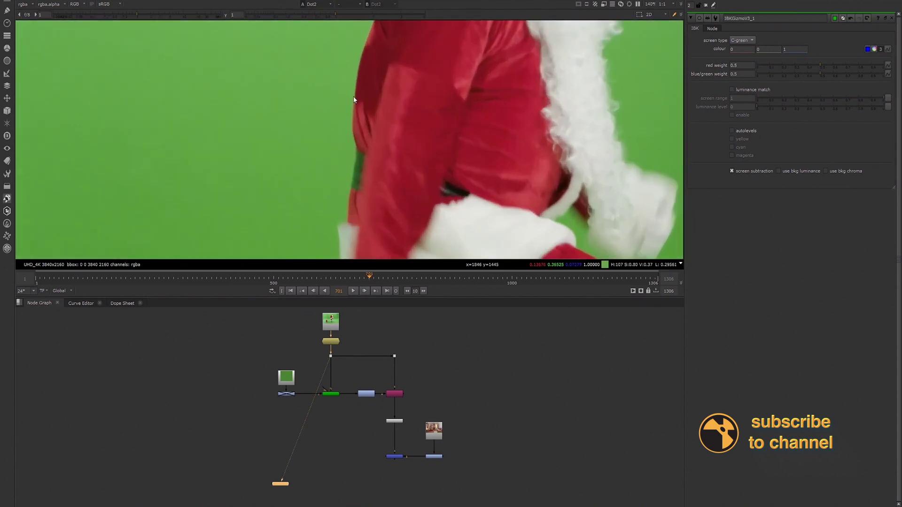
middle_click_drag(334, 131, 326, 150)
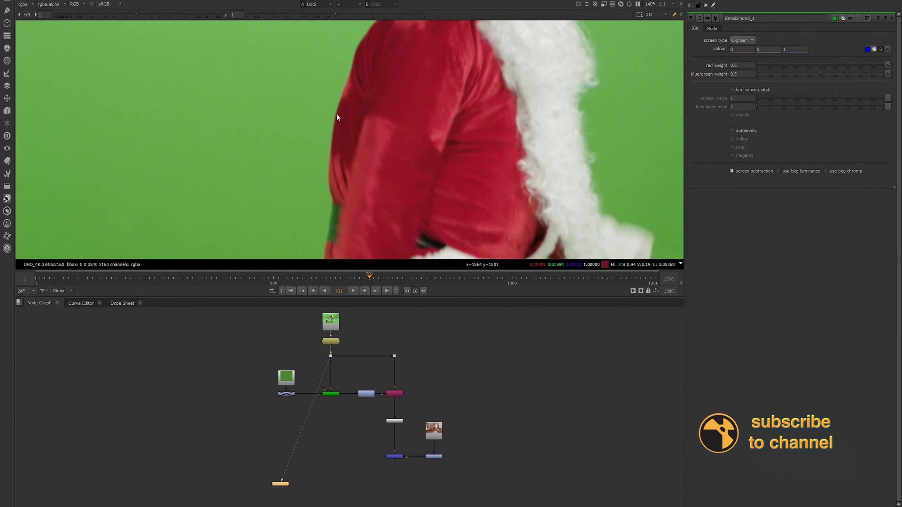
scroll(337, 114, "up", 3)
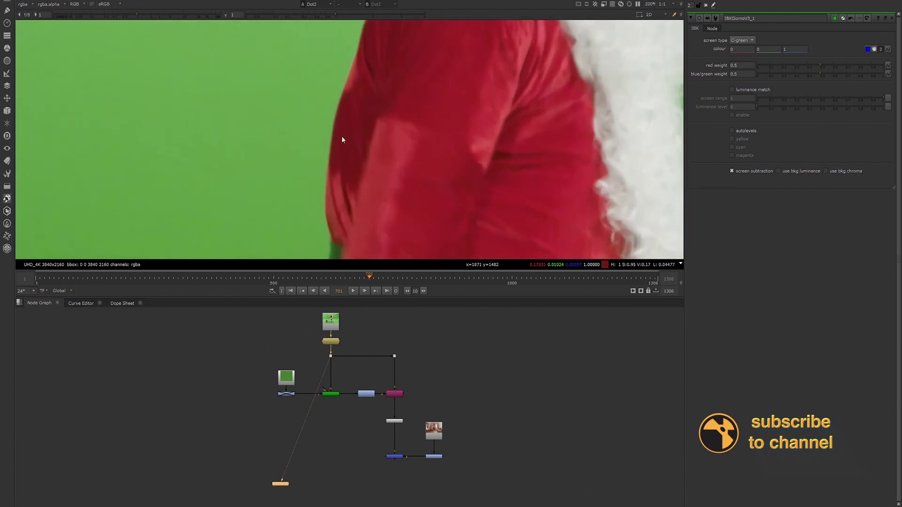
scroll(336, 119, "up", 2)
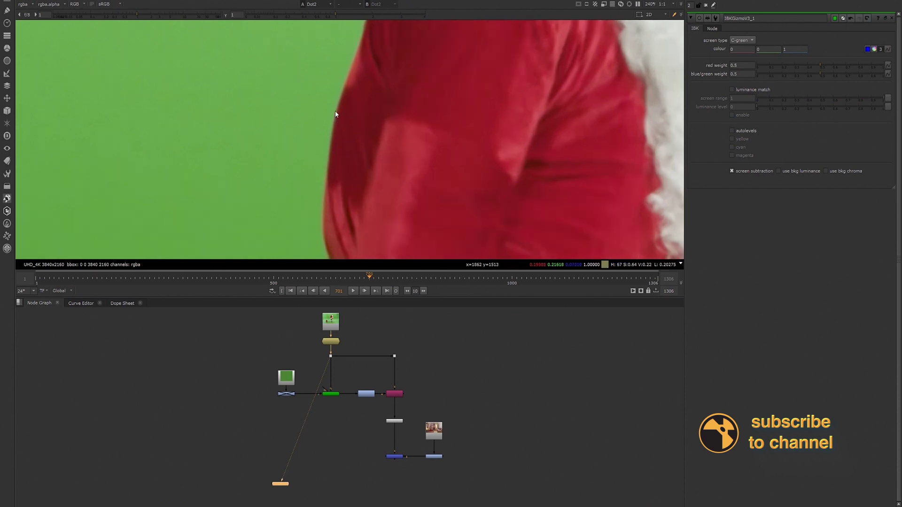
scroll(337, 101, "up", 1)
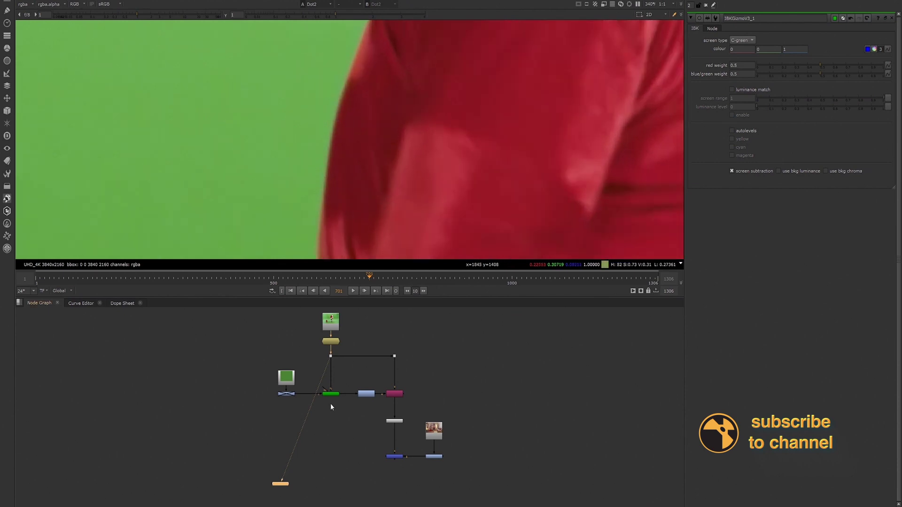
Step: View the Premult1 output and examine the keyed edges along Santa's back and raised knee
left_click(394, 421)
key("1")
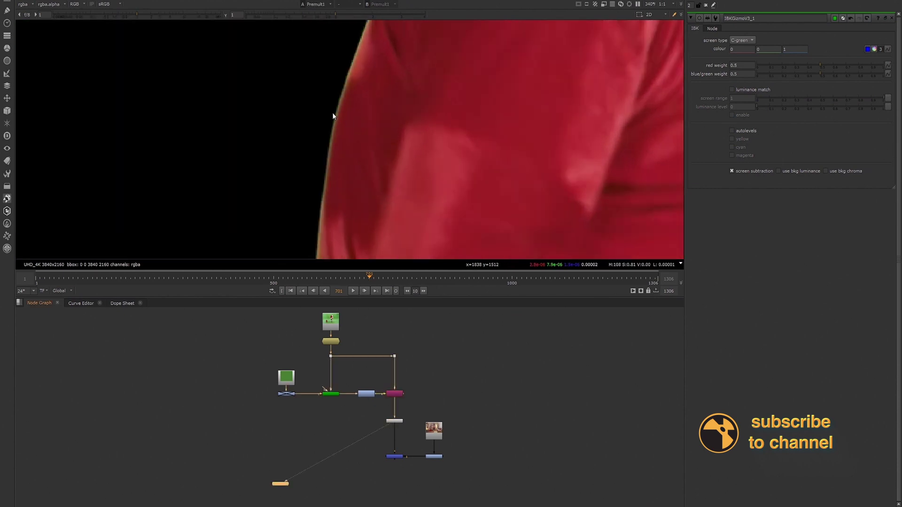
scroll(338, 105, "up", 4)
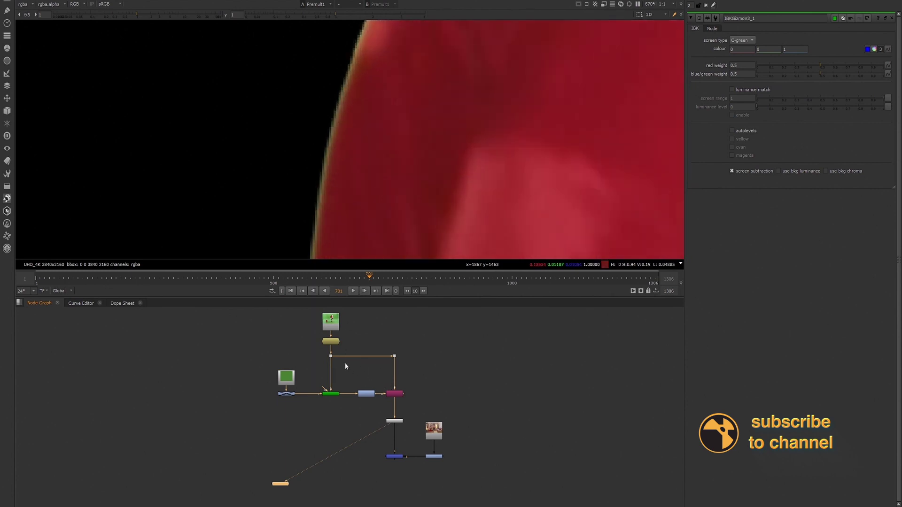
scroll(332, 163, "down", 8)
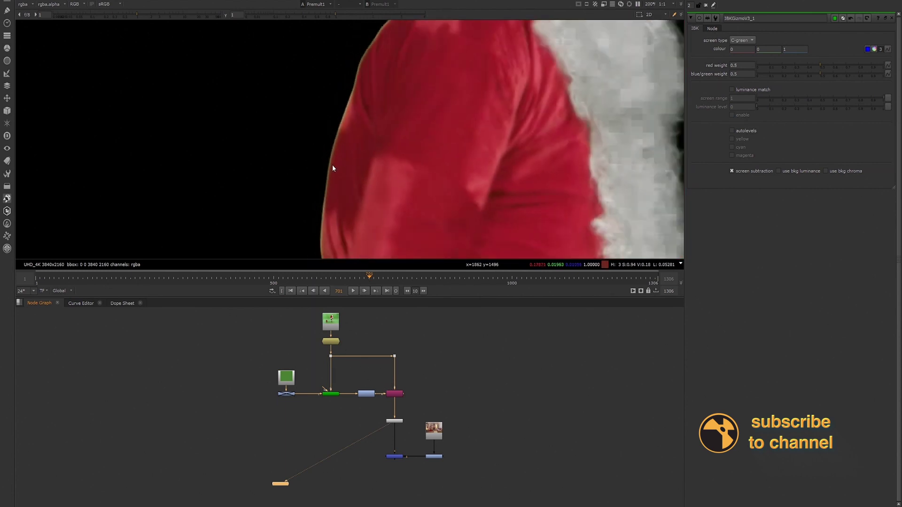
middle_click_drag(396, 193, 329, 113)
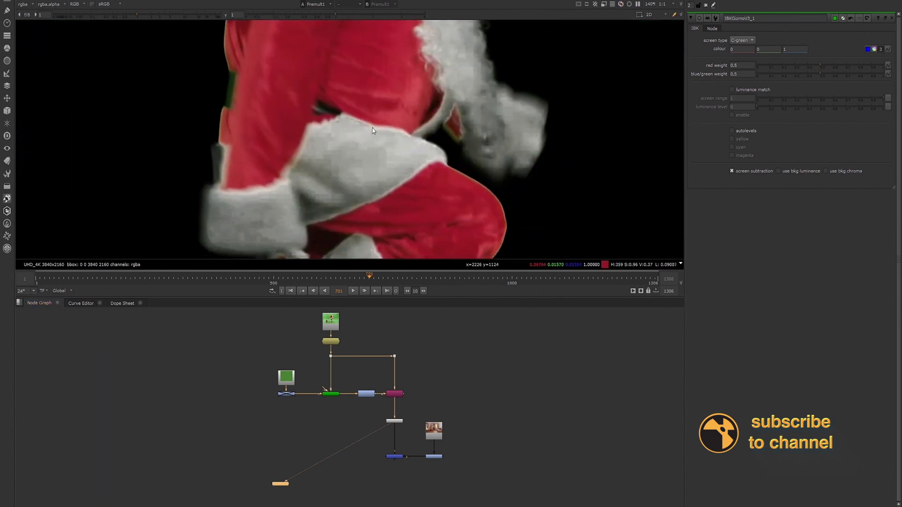
middle_click_drag(498, 216, 461, 185)
scroll(460, 173, "up", 2)
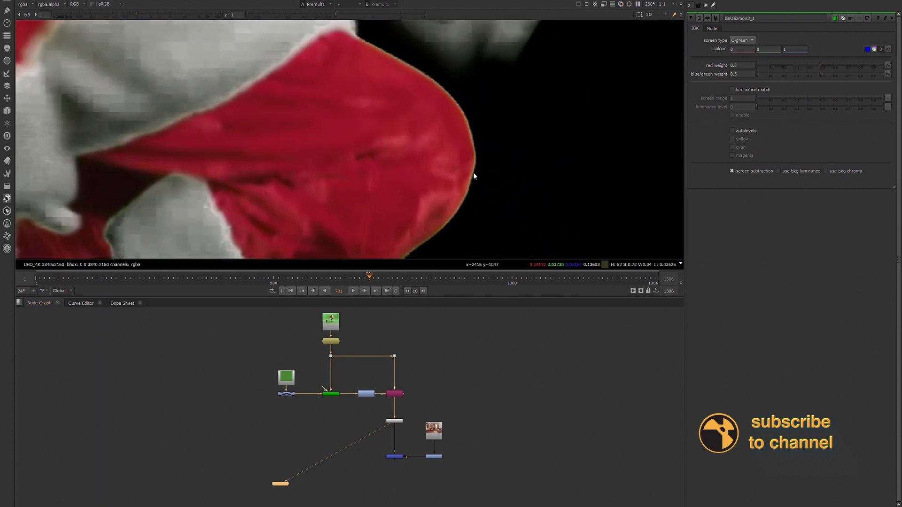
scroll(461, 174, "up", 2)
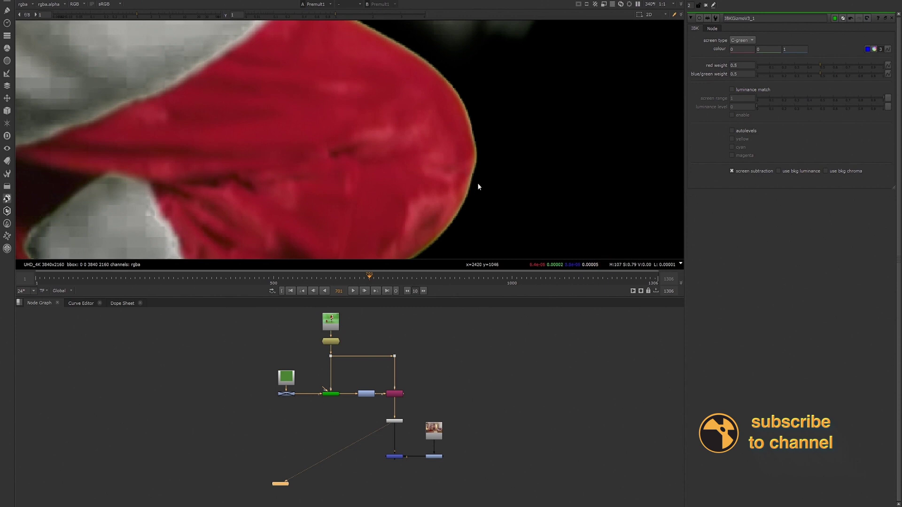
scroll(475, 179, "up", 1)
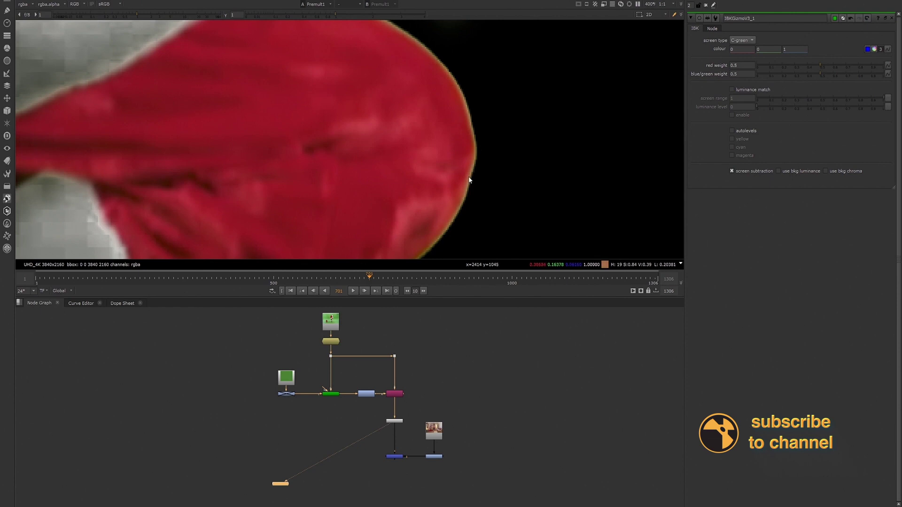
scroll(469, 176, "down", 2)
middle_click_drag(441, 189, 428, 158)
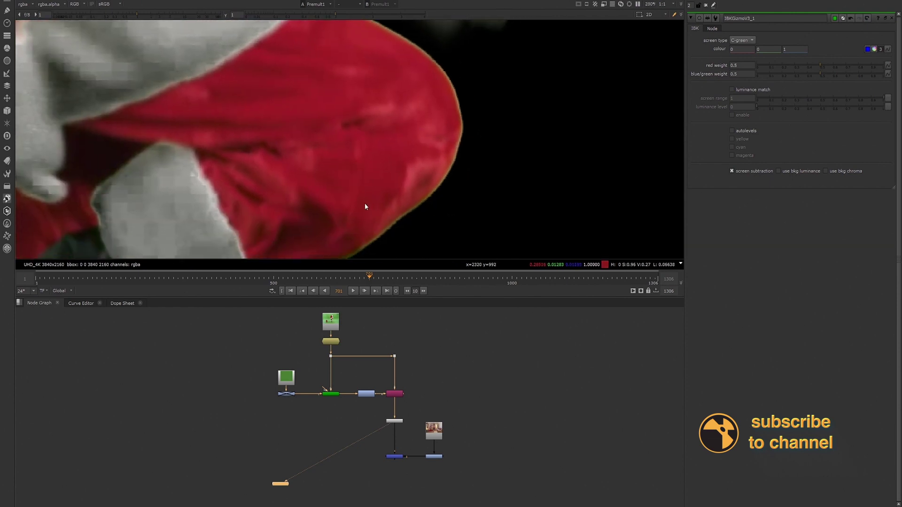
scroll(393, 205, "down", 2)
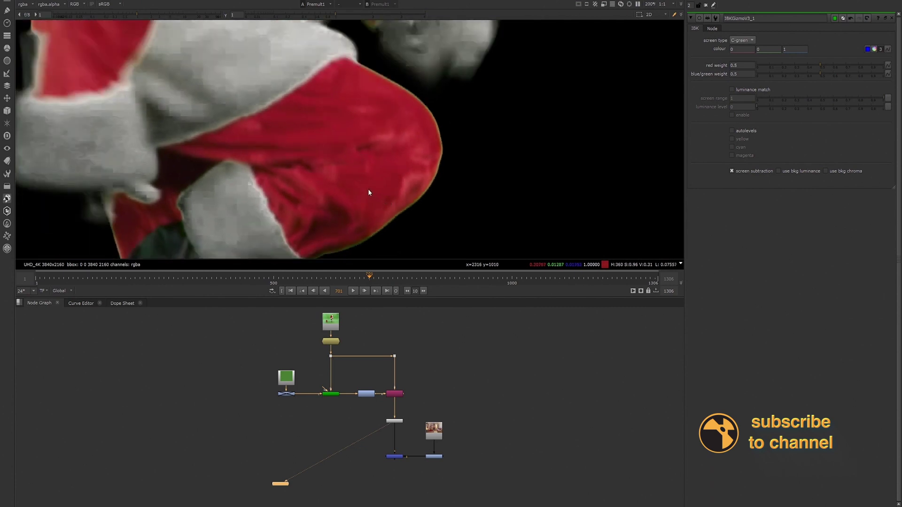
Step: Compare the Premult1 output with the Merge1 composite over the room background around Santa's raised knee
left_click(300, 408)
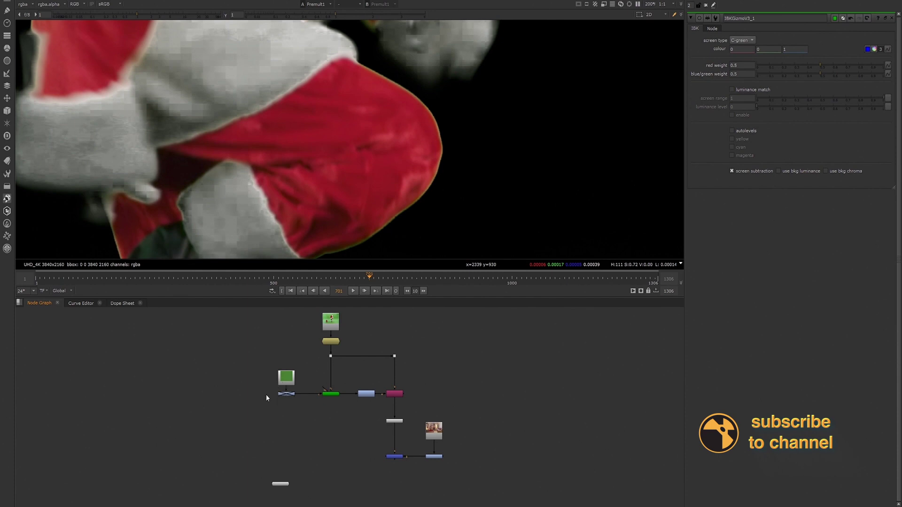
scroll(330, 394, "up", 3)
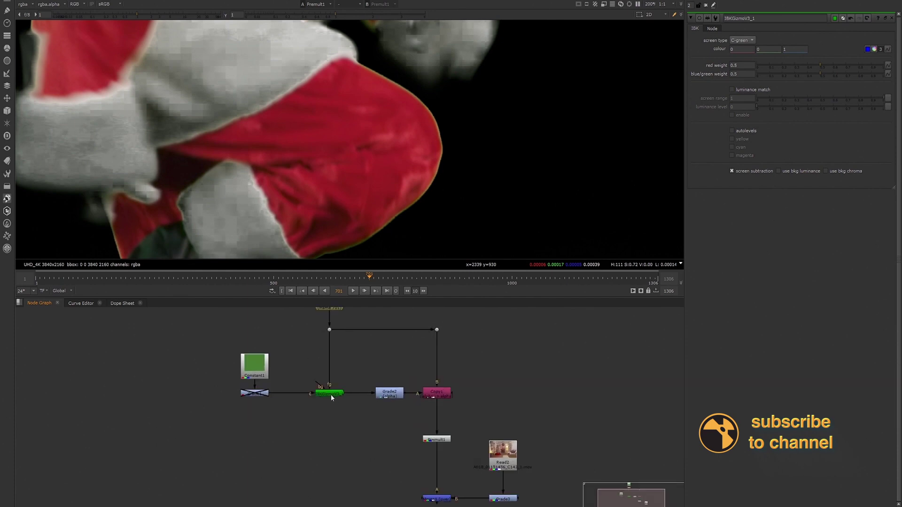
scroll(331, 395, "down", 2)
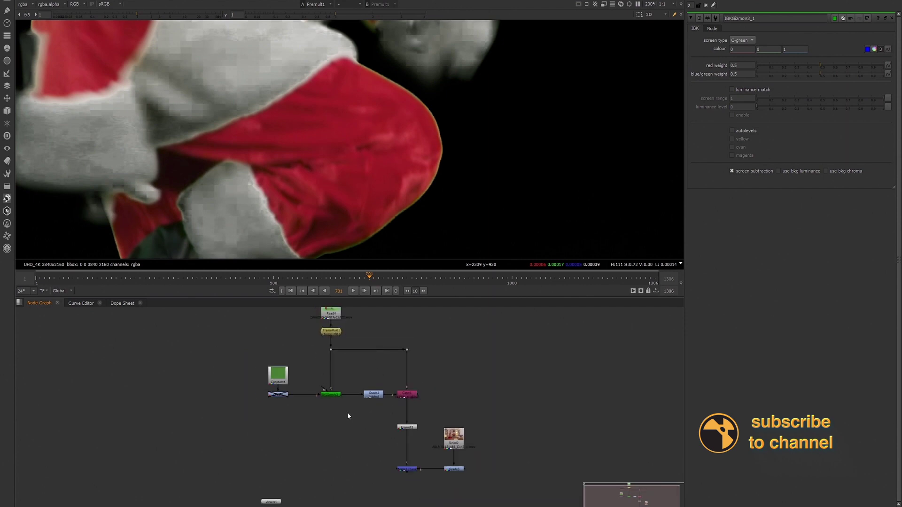
left_click(329, 397)
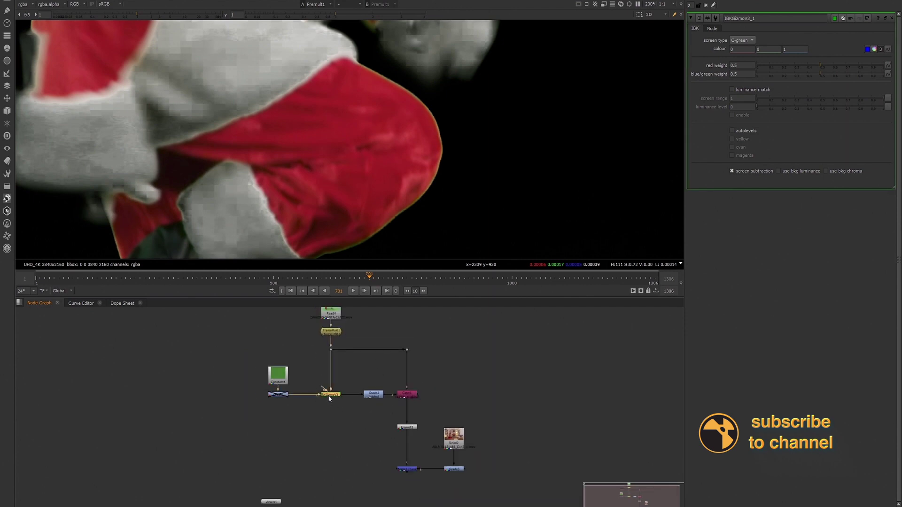
left_click(406, 428)
key("1")
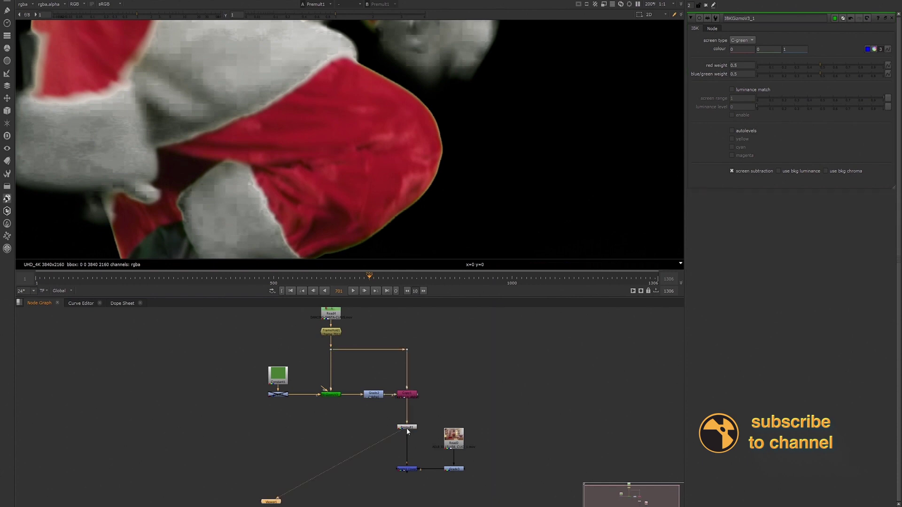
left_click(407, 469)
key("1")
left_click(407, 474)
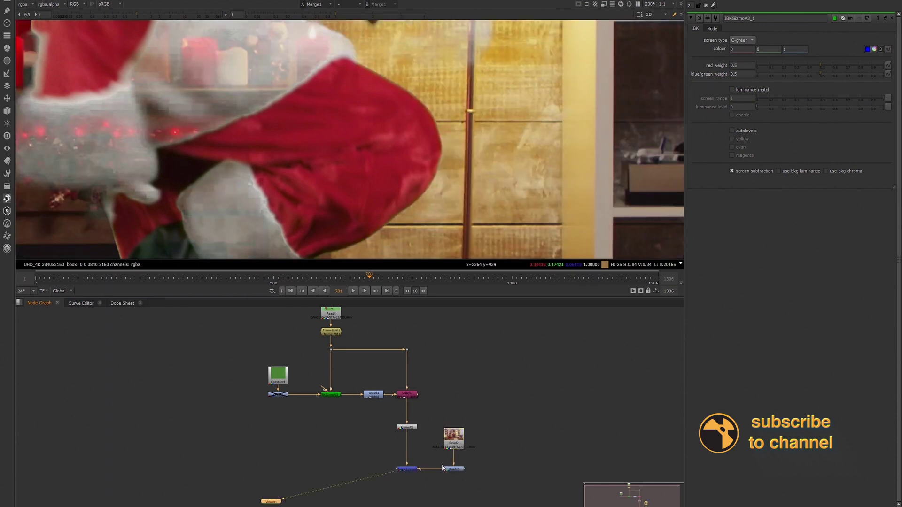
scroll(373, 122, "down", 3)
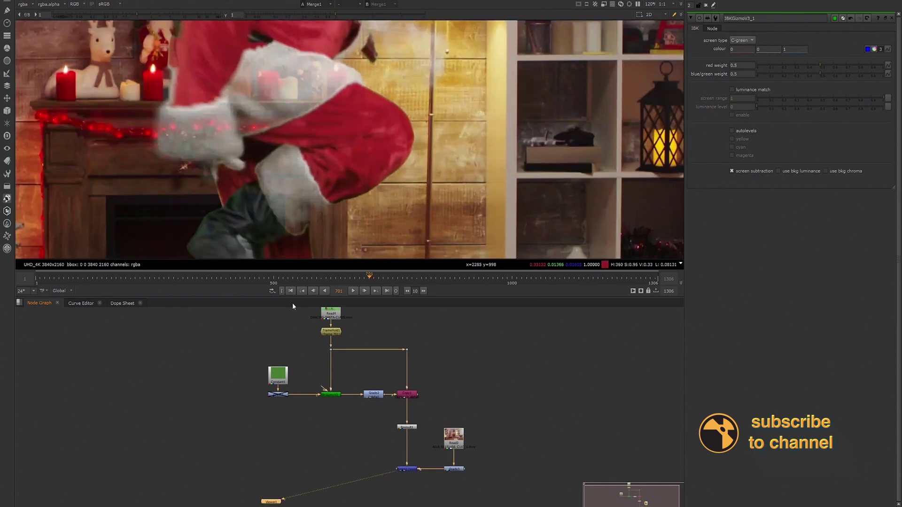
Step: Go to frame 469 and set the gamma of the background's Grade node to 0.73
left_click(258, 278)
double_click(449, 469)
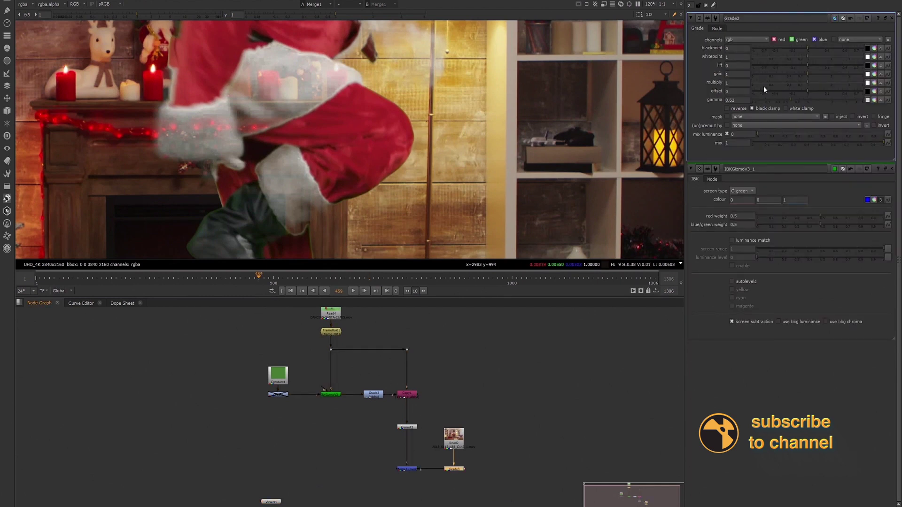
left_click(777, 101)
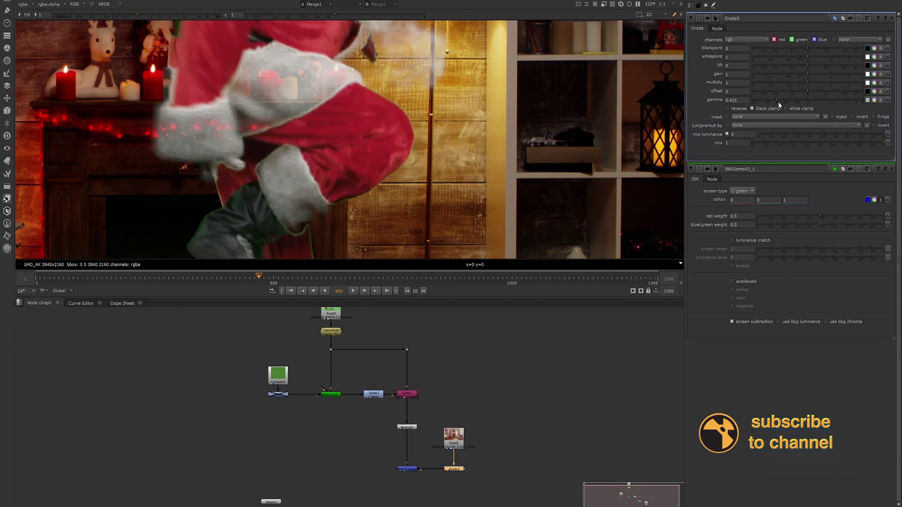
left_click(795, 100)
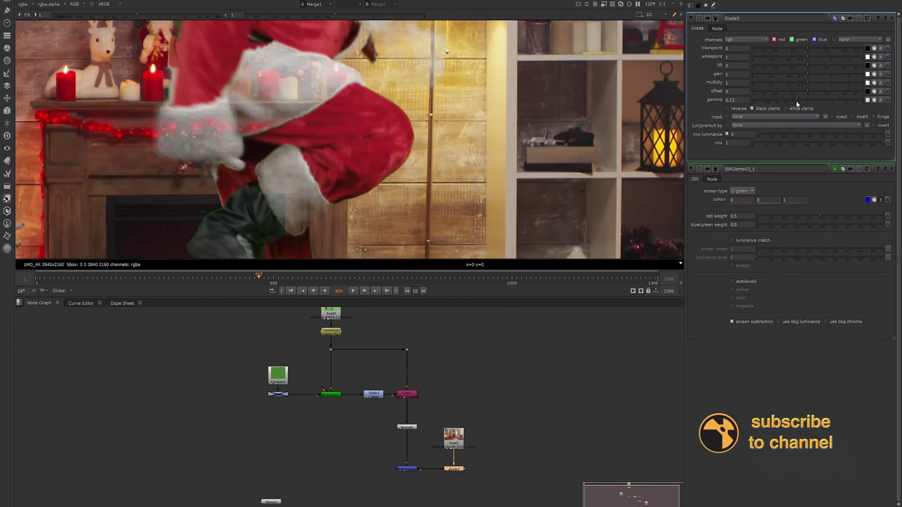
Step: Check Santa's edges in the Premult1 output against the Merge1 composite with the regraded background
middle_click_drag(234, 160, 284, 162)
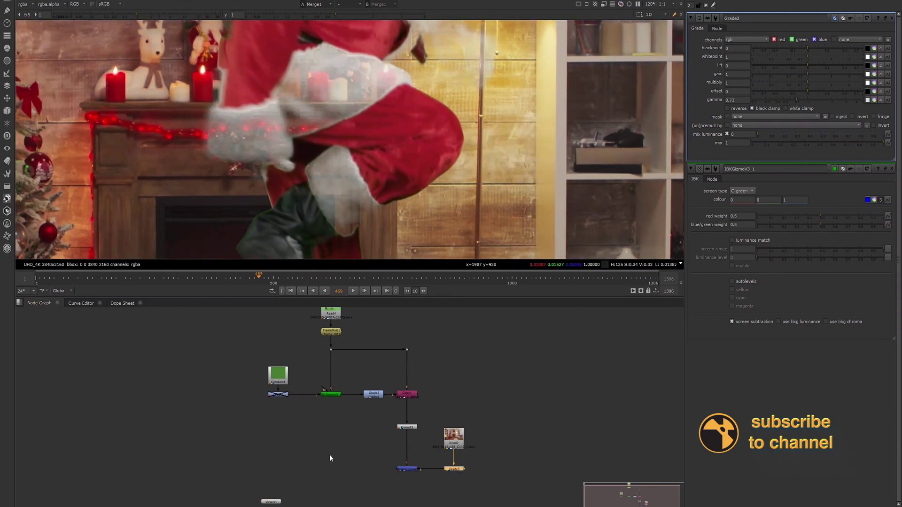
left_click(403, 430)
key("1")
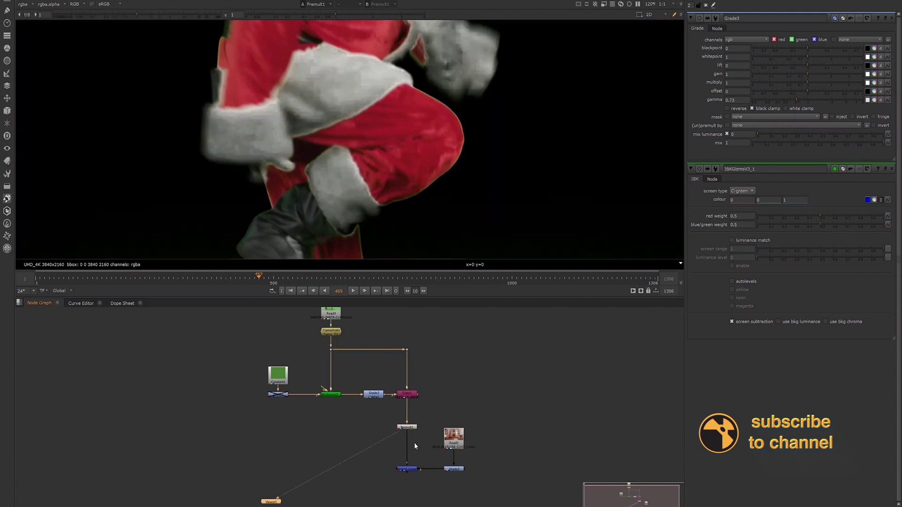
left_click(411, 470)
key("1")
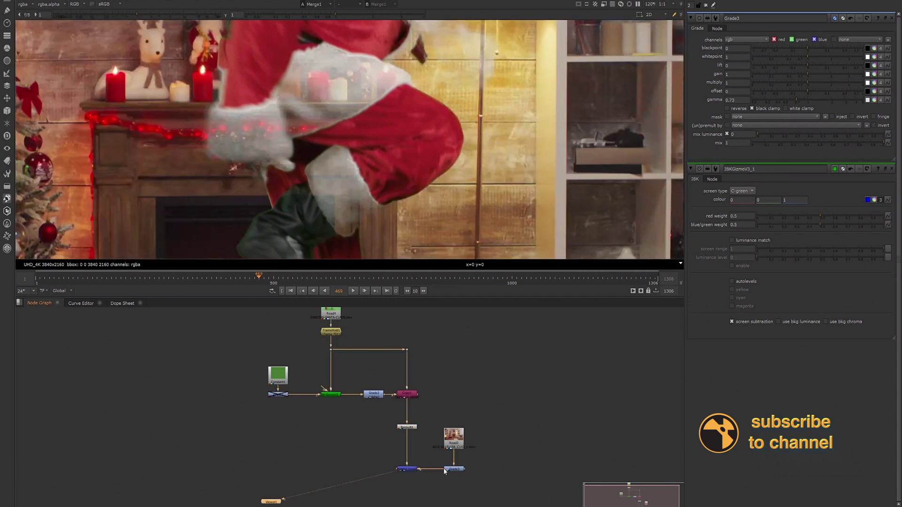
Step: Add a Transform node after the background's Grade and shift the background to about x 191.5, y 26
left_click(446, 469)
key("t")
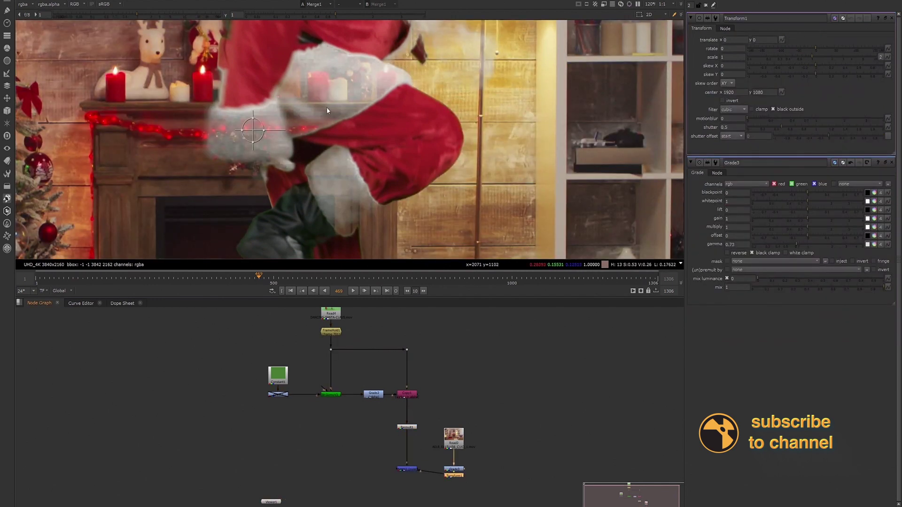
left_click_drag(252, 130, 333, 122)
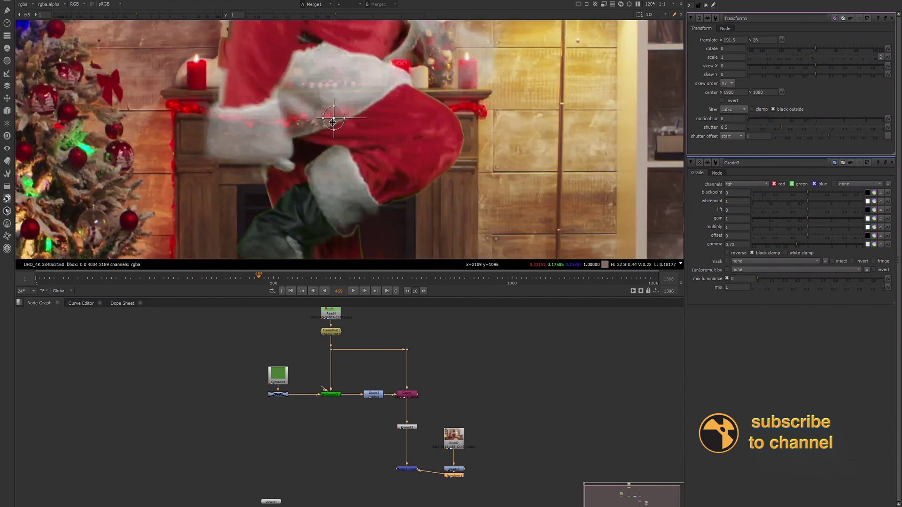
scroll(333, 122, "down", 2)
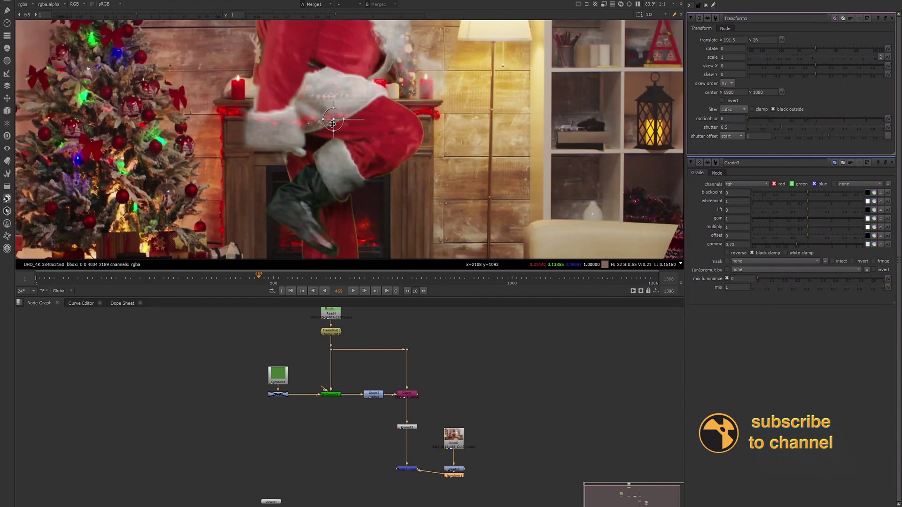
Step: Scale the background to 1.8, reposition it to about x 187, y 145, and close all open node properties
left_click(819, 56)
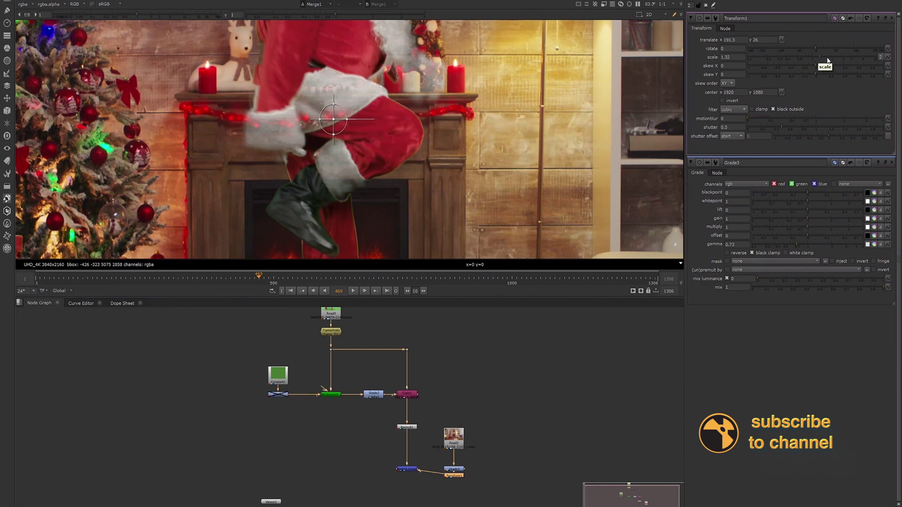
left_click(827, 57)
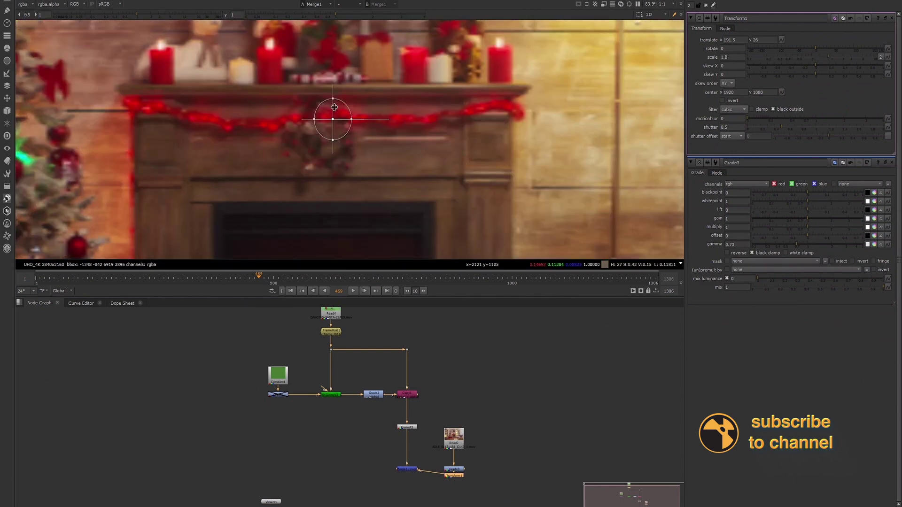
left_click_drag(335, 107, 333, 81)
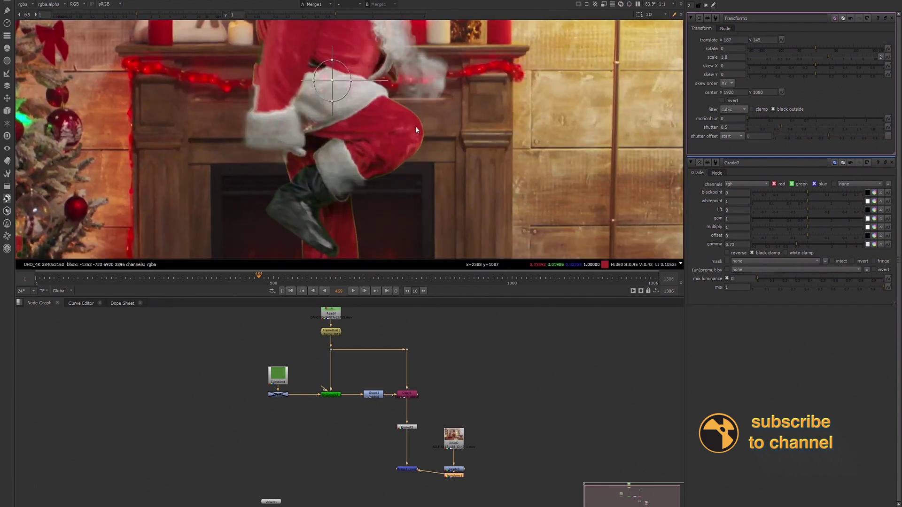
scroll(415, 126, "up", 3)
left_click(705, 4)
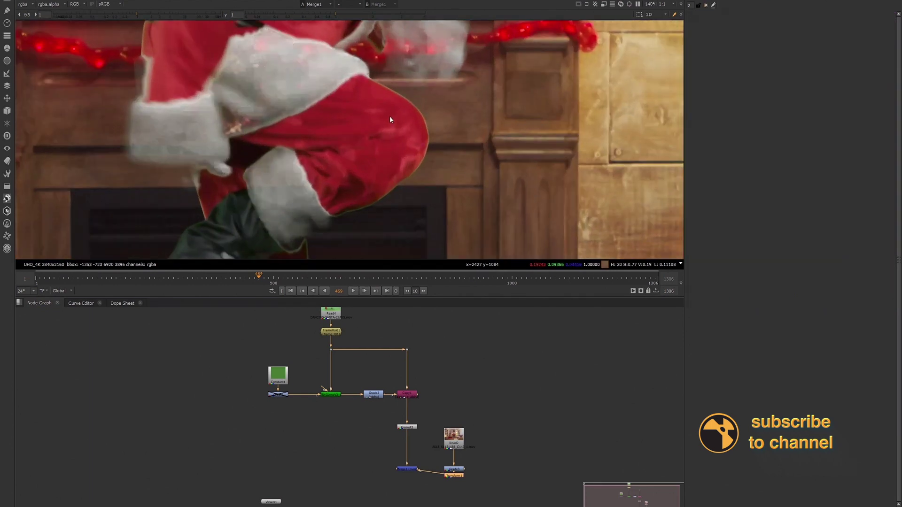
Step: Lower the IBKGizmoV3_1 keyer's red weight to 0.14 while watching Santa's knee edge in the Merge1 composite
scroll(421, 117, "up", 1)
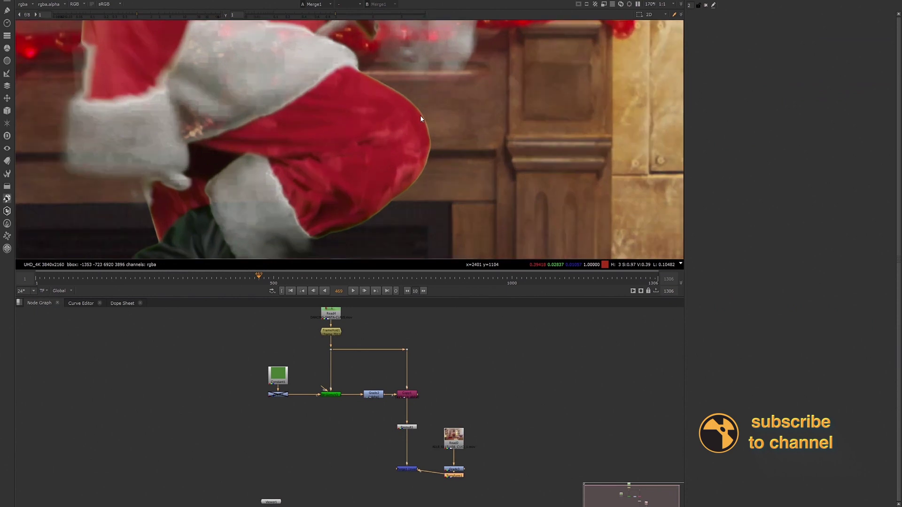
scroll(420, 115, "up", 2)
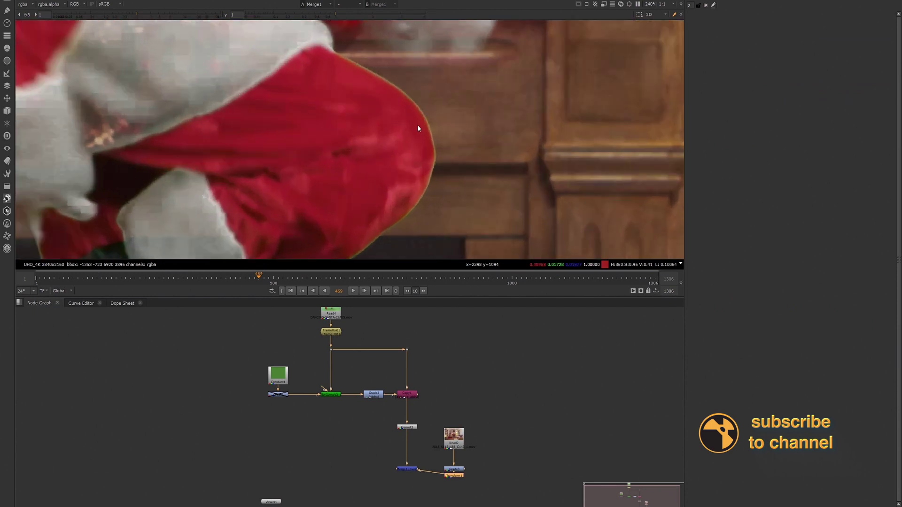
middle_click_drag(424, 143, 445, 134)
scroll(441, 118, "up", 2)
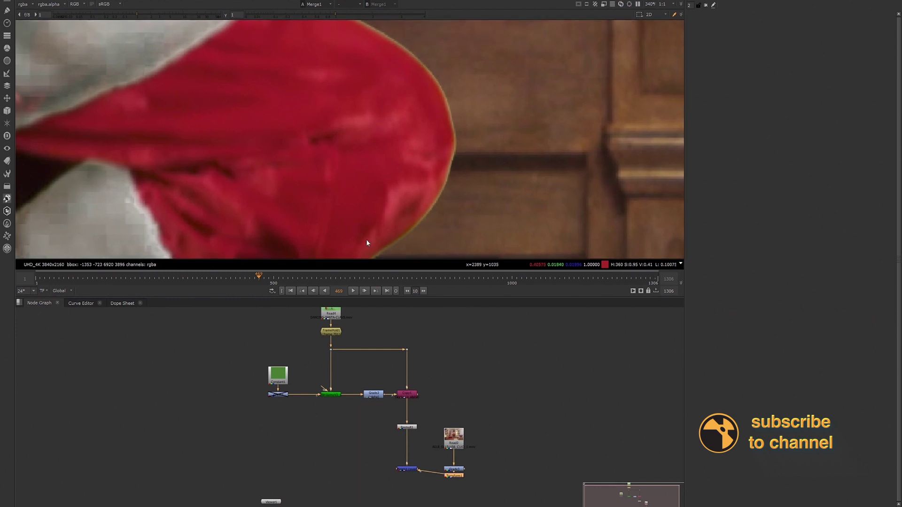
double_click(328, 395)
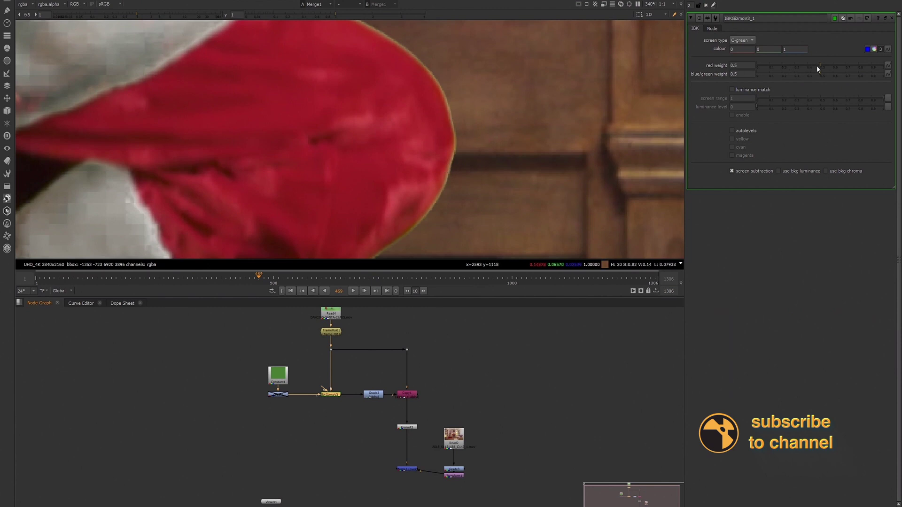
left_click_drag(818, 64, 804, 65)
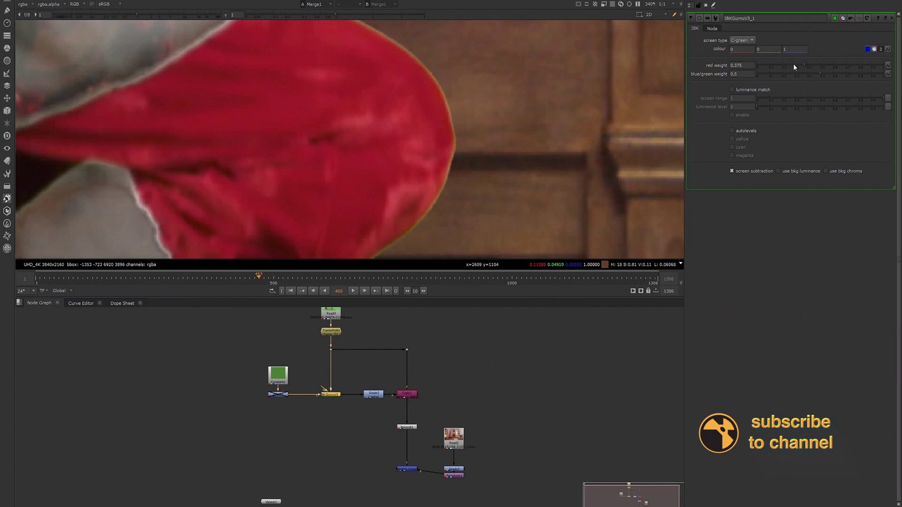
left_click_drag(792, 67, 775, 71)
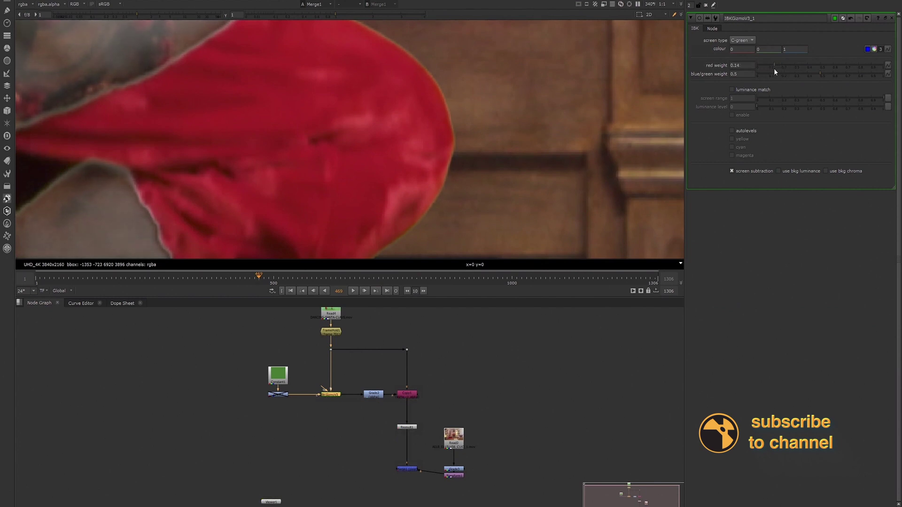
Step: View the Copy1 alpha channel and compare the matte with the red weight change undone and with red weight at 0.26
scroll(334, 154, "down", 5)
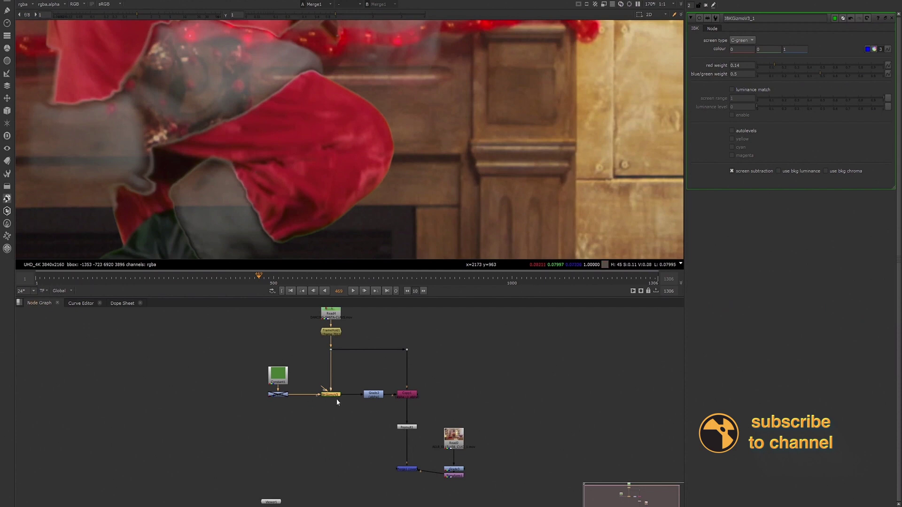
left_click(406, 397)
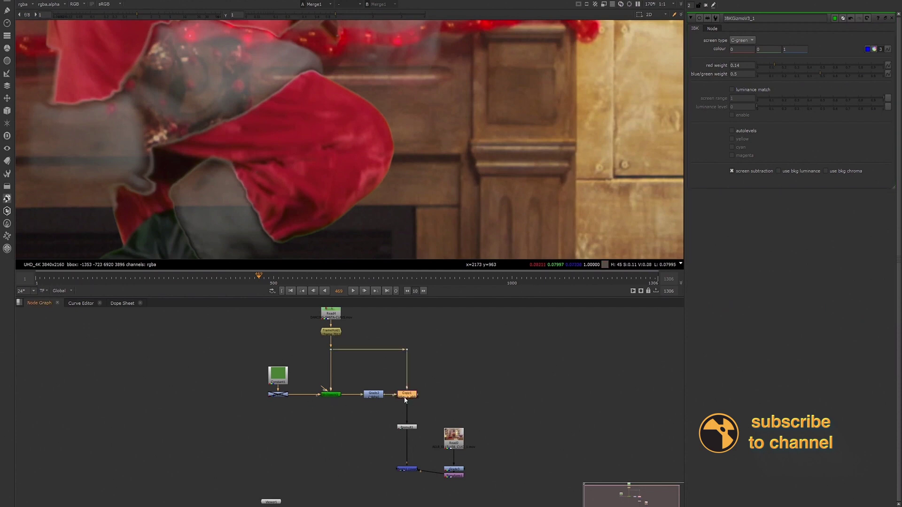
key("1")
key("a")
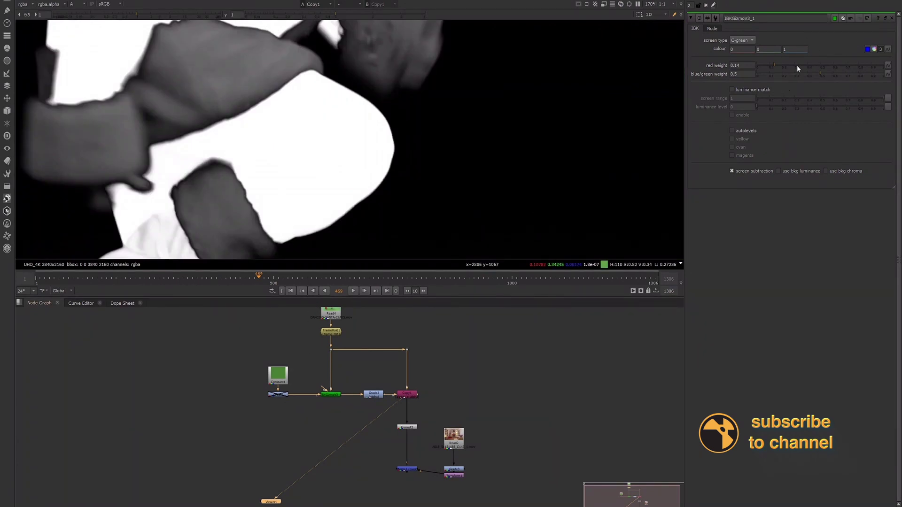
key("ctrl+z")
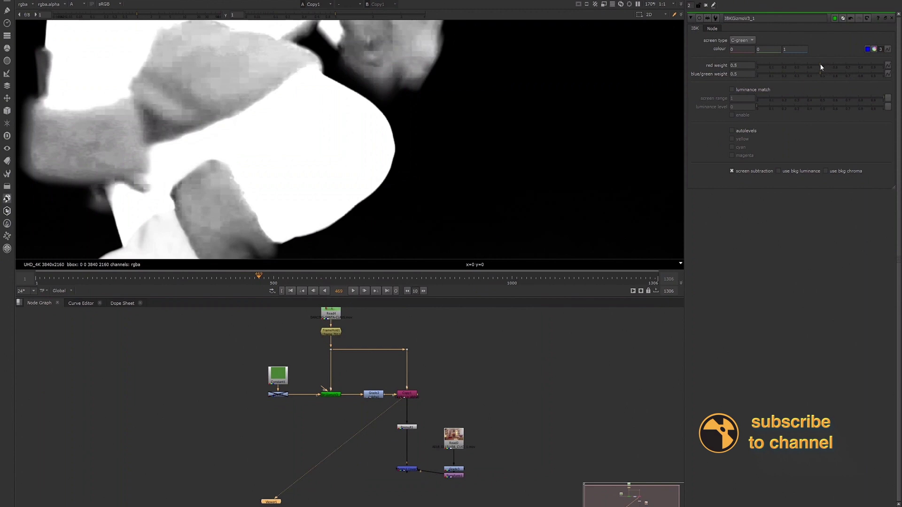
left_click_drag(820, 65, 788, 68)
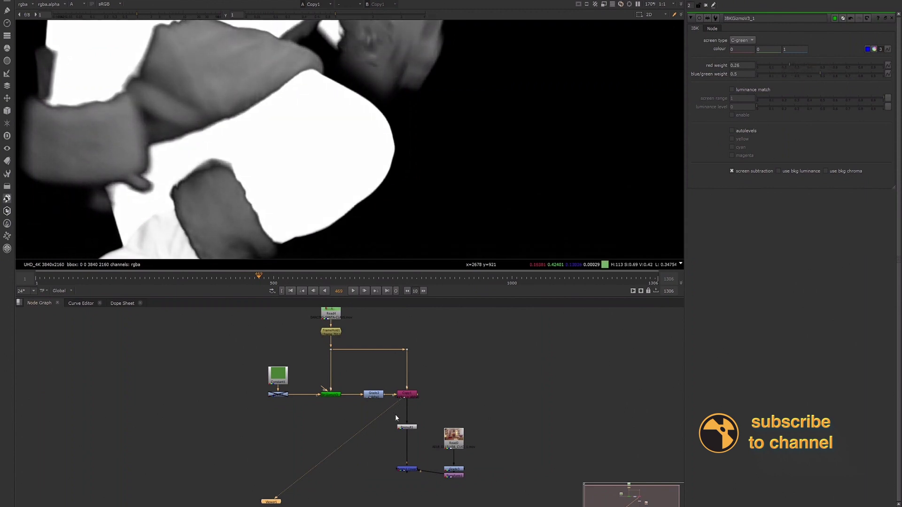
Step: Display the Premult1 output in full colour and lower the keyer's red weight to 0.095 while watching the knee edge
left_click(405, 427)
key("1")
key("a")
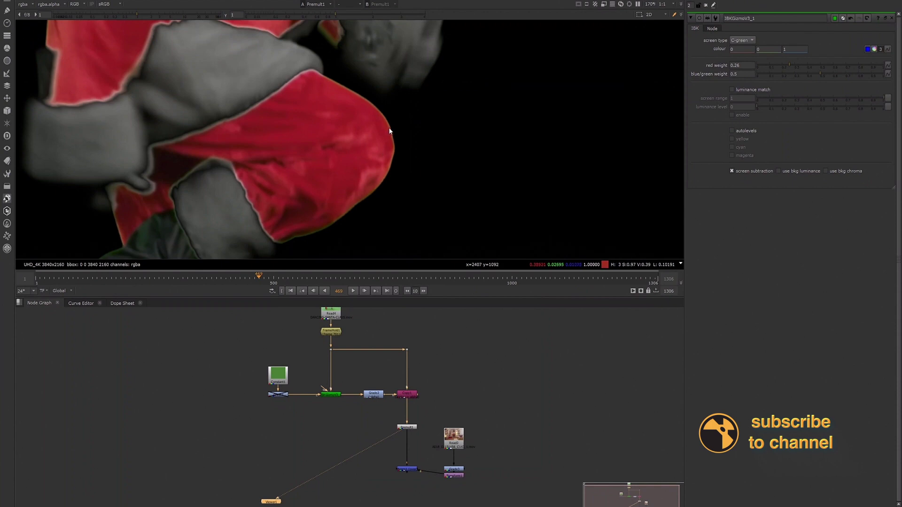
scroll(390, 132, "up", 3)
scroll(391, 130, "up", 1)
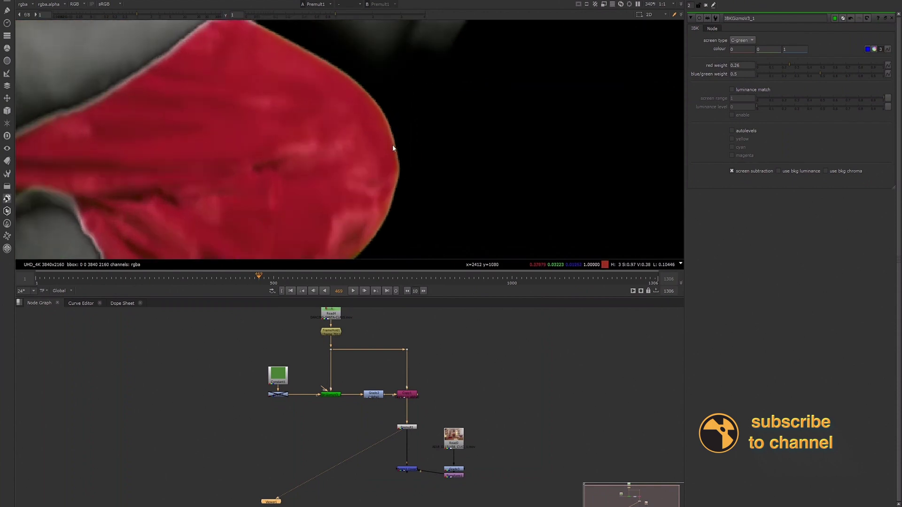
scroll(393, 148, "up", 1)
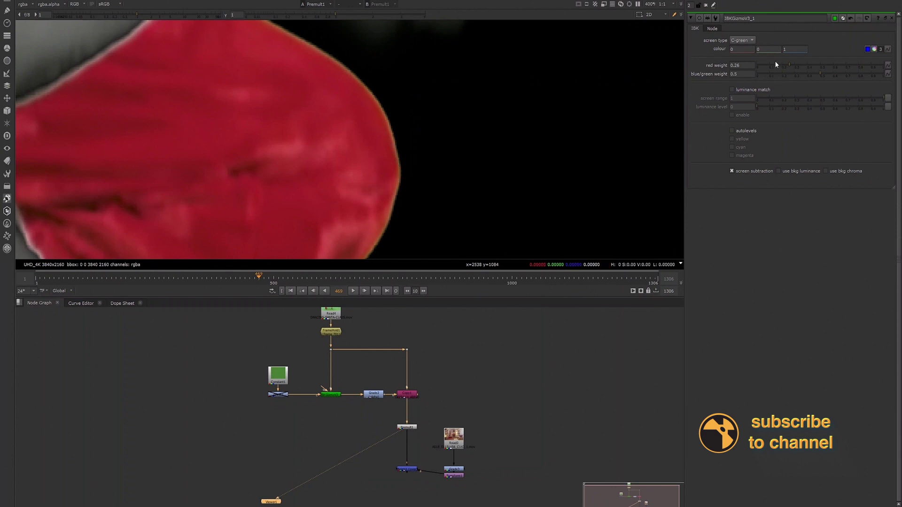
left_click_drag(788, 64, 771, 65)
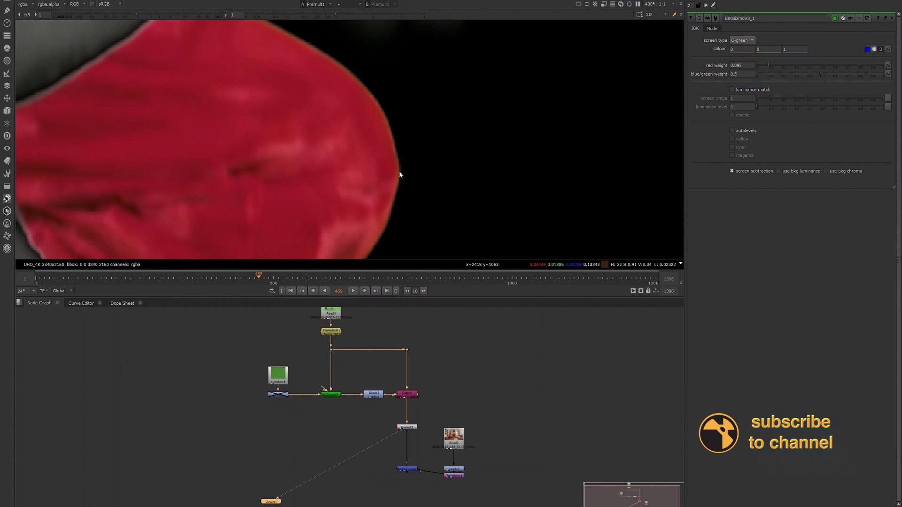
Step: Inspect the knee edge in the Premult1 output, undo the last red weight change and set the red weight to 0.02
scroll(387, 162, "down", 3)
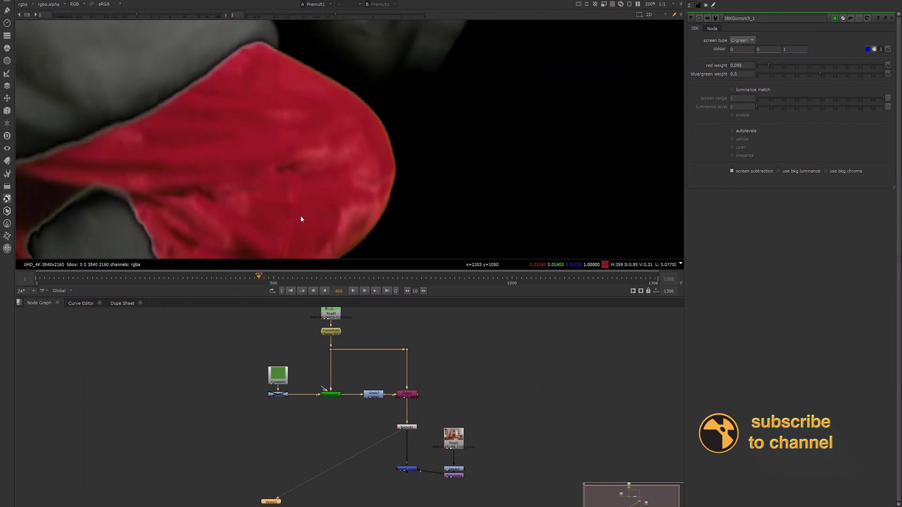
scroll(400, 131, "up", 1)
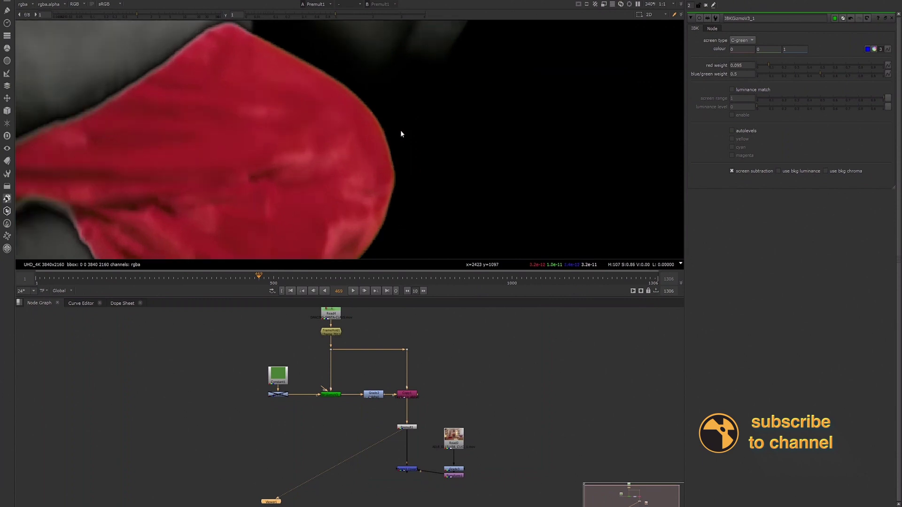
scroll(401, 134, "up", 1)
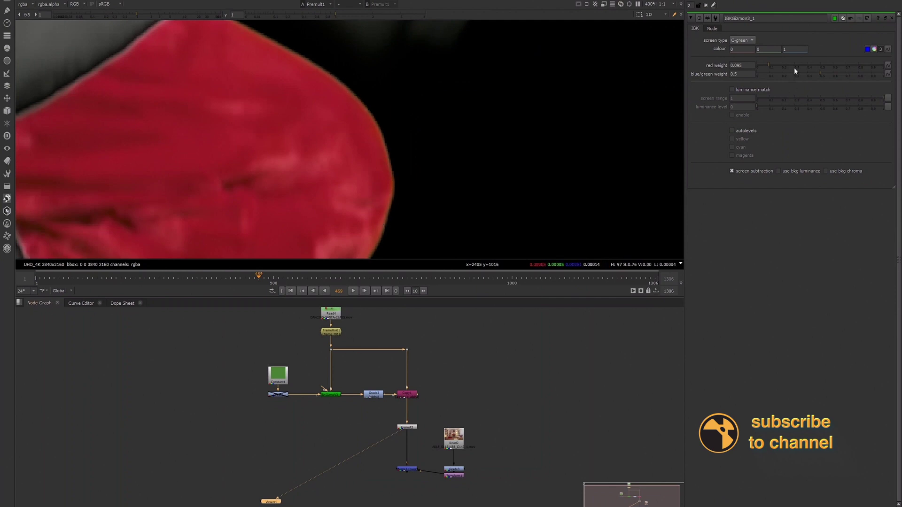
key("ctrl+z")
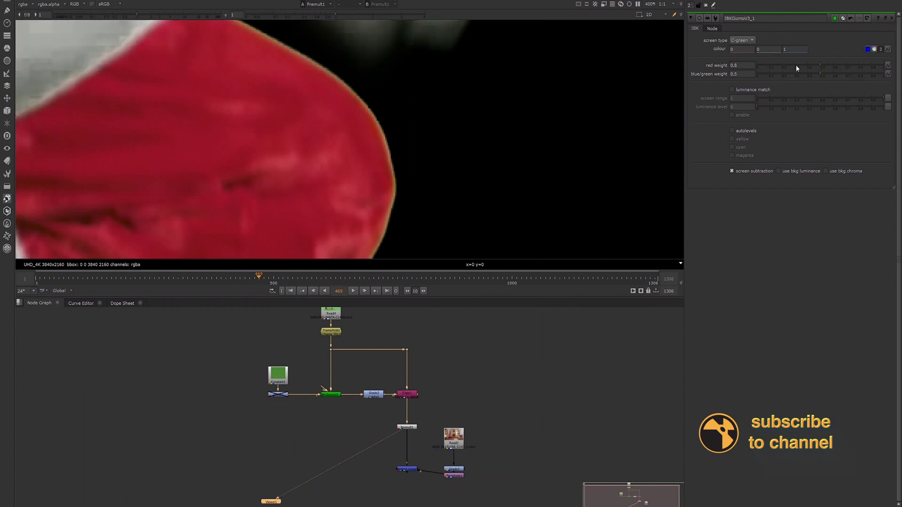
left_click_drag(799, 66, 759, 69)
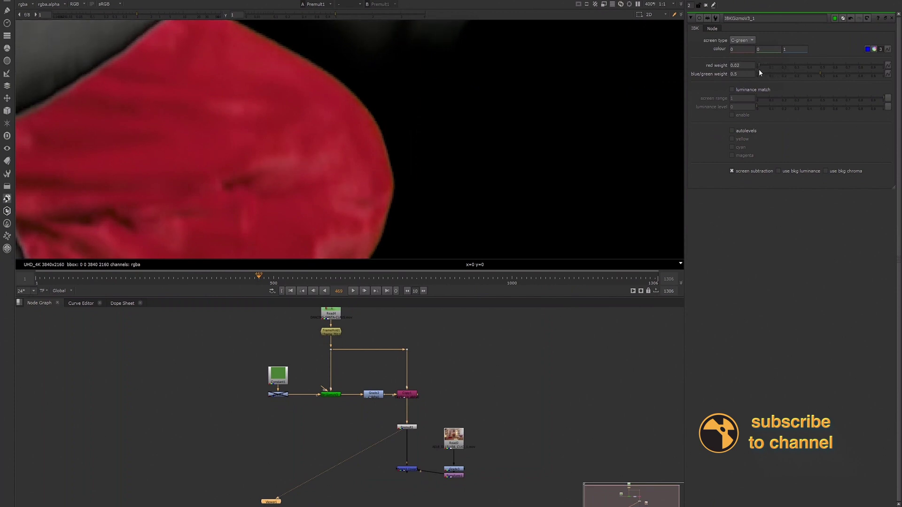